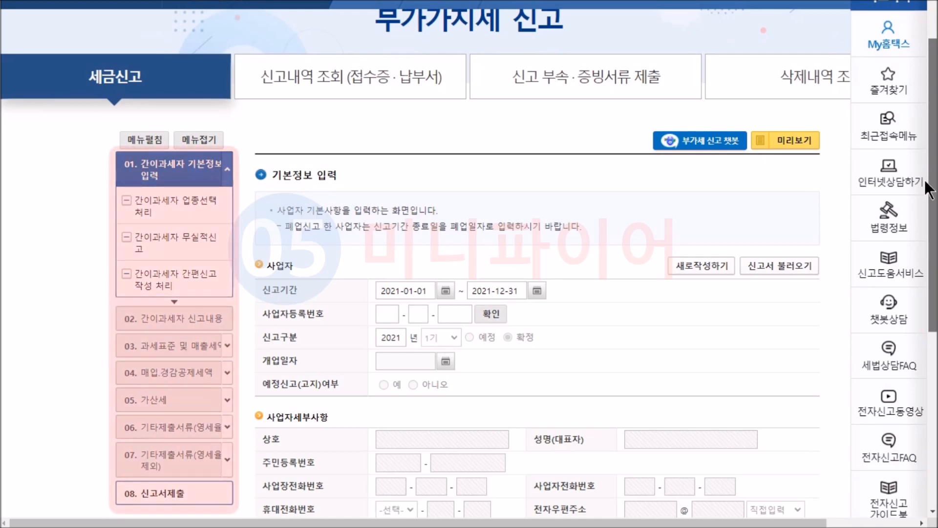
# Verify the business registration number for the 2021-01-01 to 2021-12-31 filing period and save the basic information
pyautogui.scroll(-3, 501, 221)
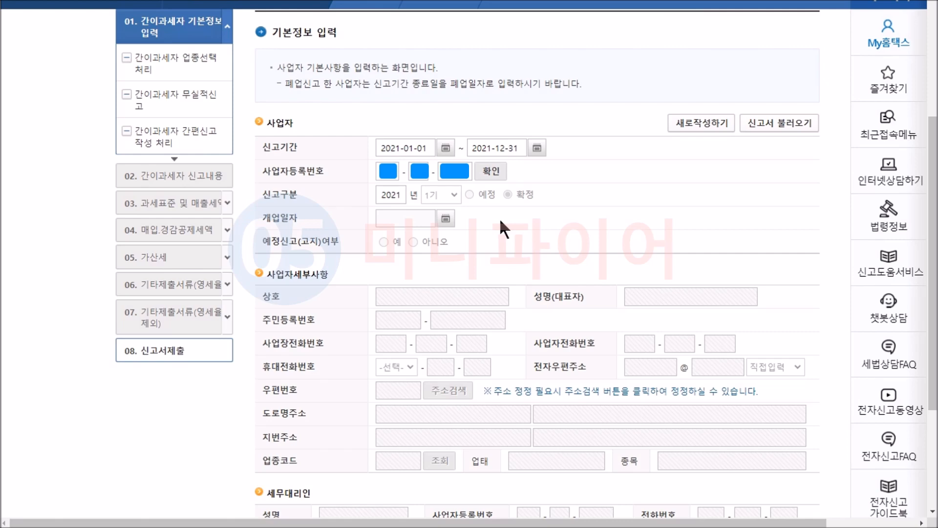
pyautogui.click(489, 174)
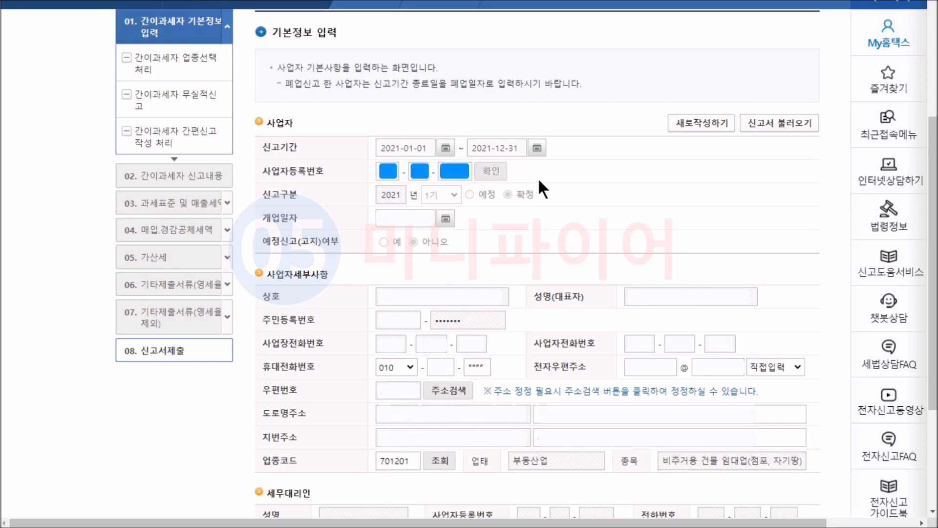
pyautogui.scroll(-2, 633, 471)
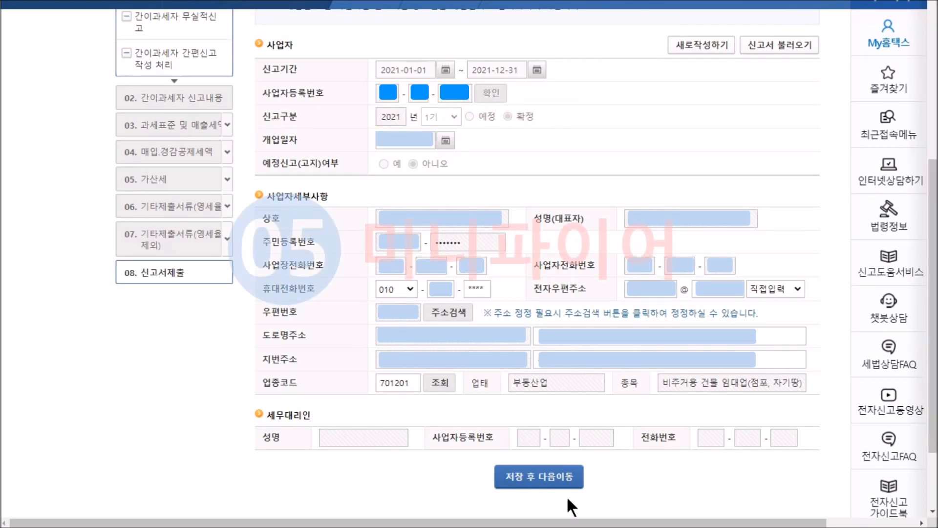
pyautogui.click(548, 478)
pyautogui.press('Return')
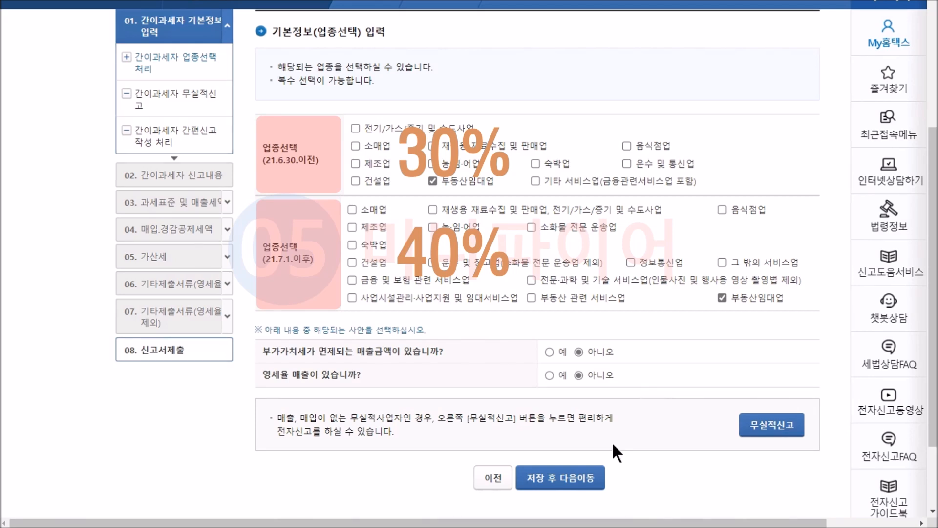
# Save the real estate rental (부동산임대업) business type selection and accept simplified filing for a single business type
pyautogui.click(600, 481)
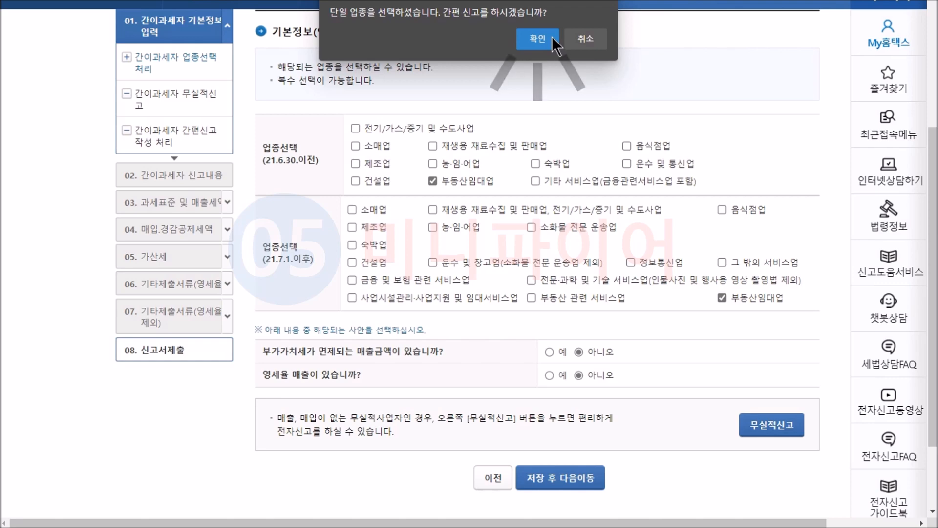
pyautogui.click(552, 39)
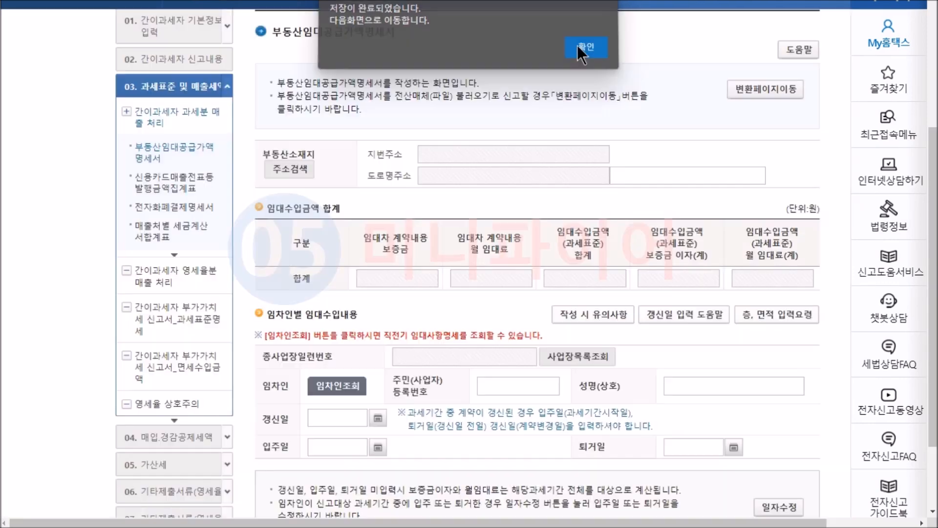
pyautogui.click(602, 41)
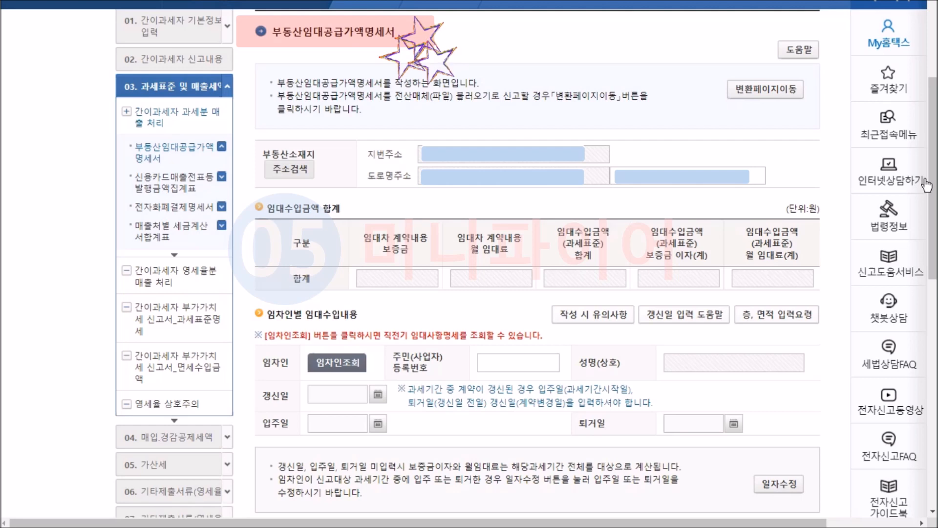
# Review the real estate rental supply statement form and check the previous-period tenant list, closing it without a selection
pyautogui.scroll(-4, 926, 184)
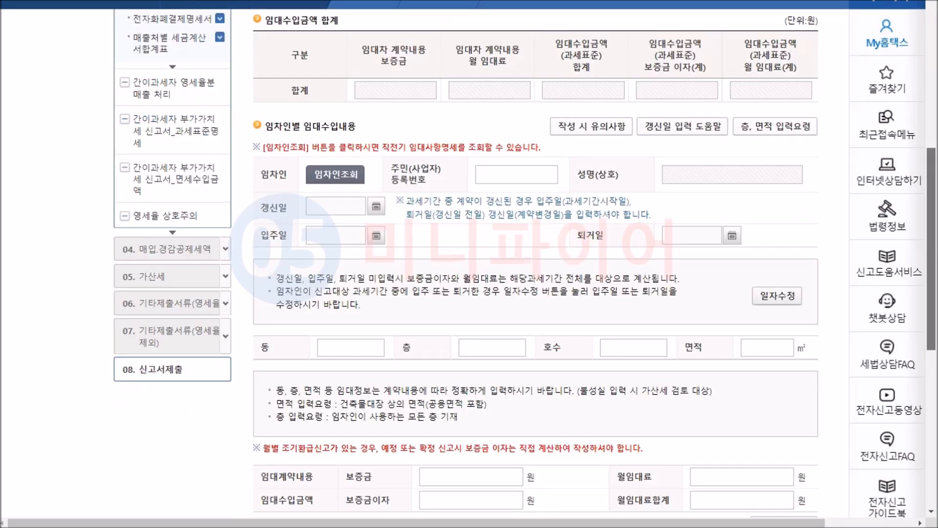
pyautogui.scroll(-2, 535, 264)
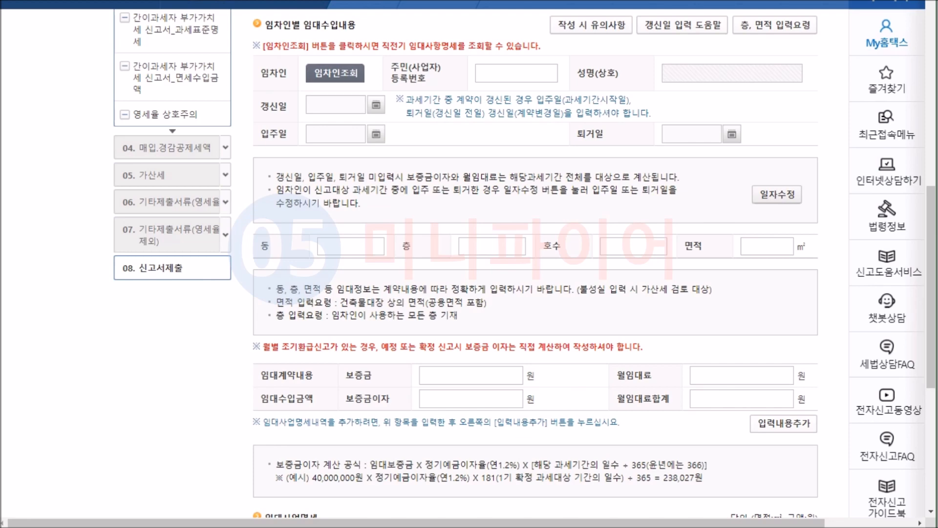
pyautogui.scroll(-3, 933, 250)
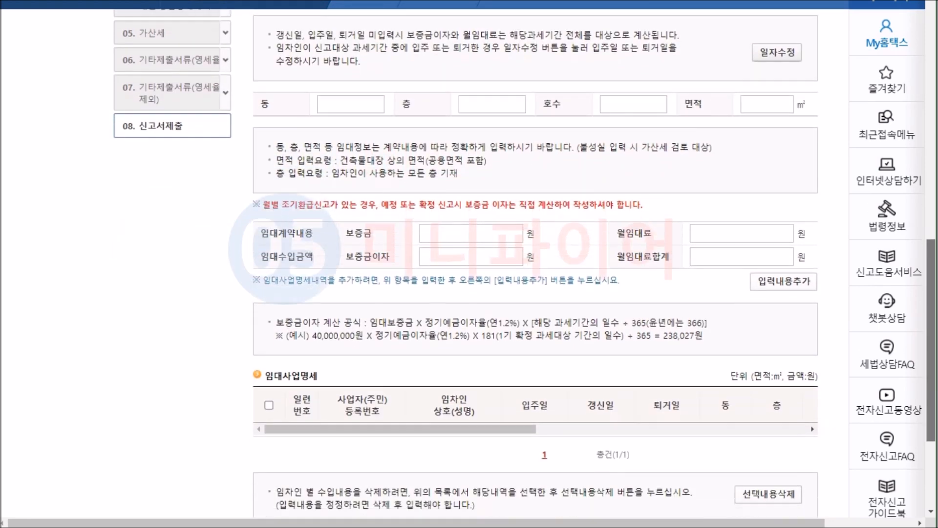
pyautogui.scroll(-1, 524, 264)
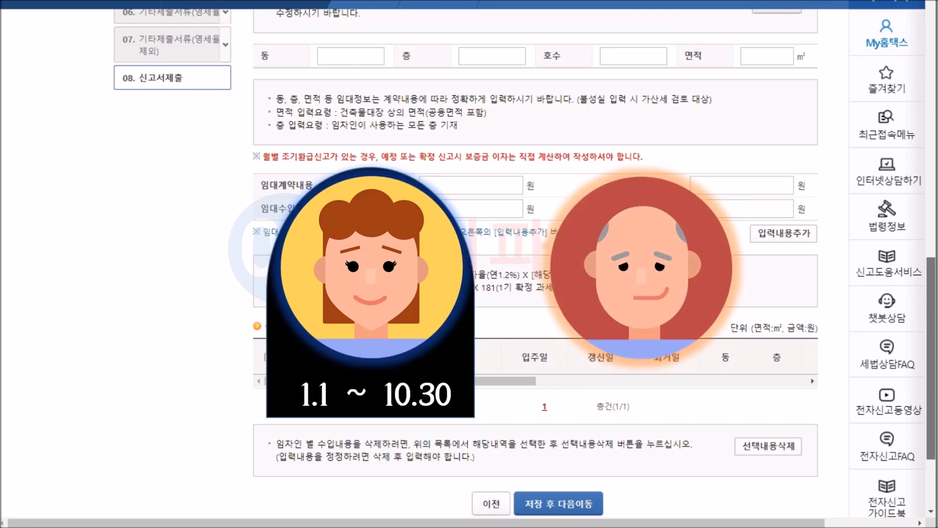
pyautogui.scroll(-1, 537, 264)
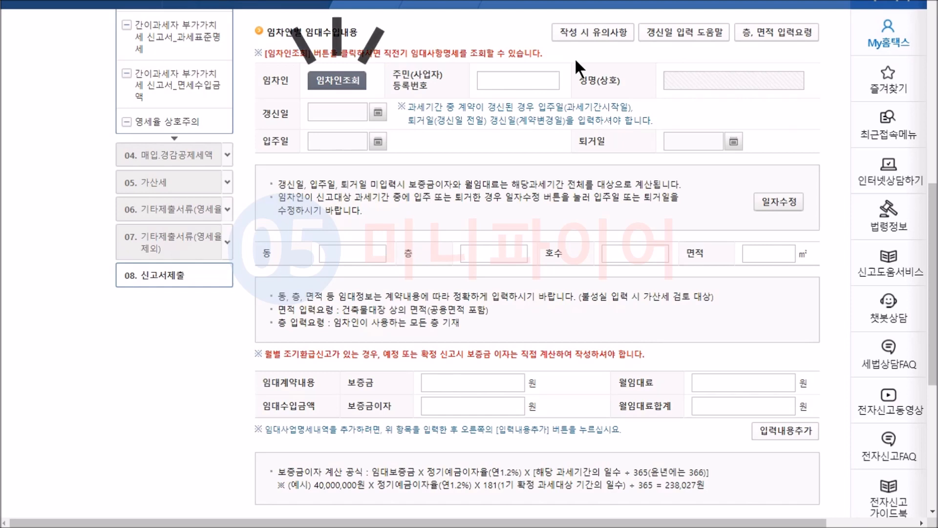
pyautogui.click(332, 85)
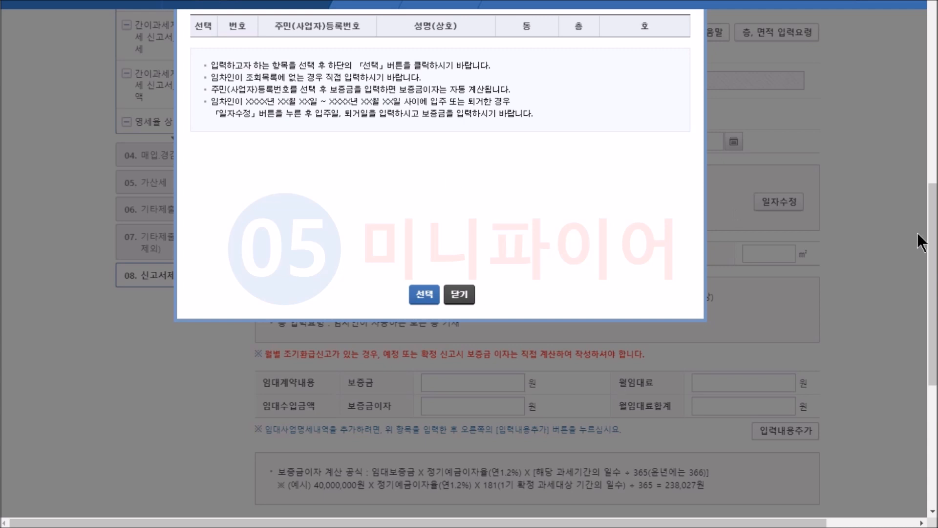
pyautogui.moveTo(933, 244); pyautogui.dragTo(932, 220)
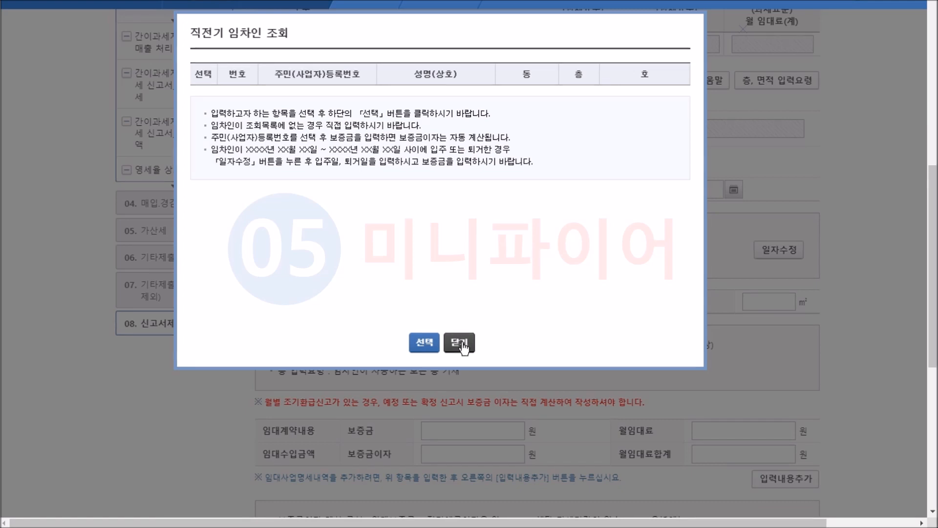
pyautogui.click(459, 343)
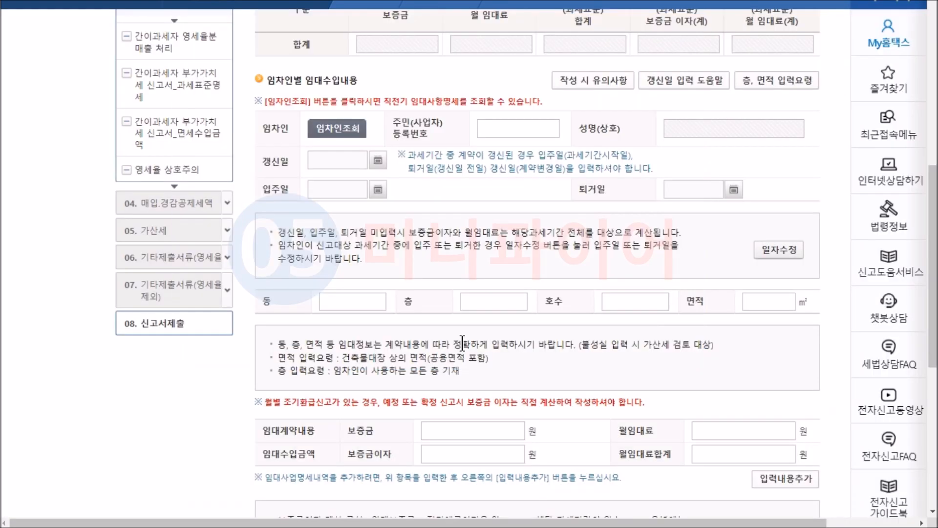
# Set the tenant's move-in date to 2021-01-01 and the move-out date to 2021-12-31
pyautogui.scroll(-1, 844, 195)
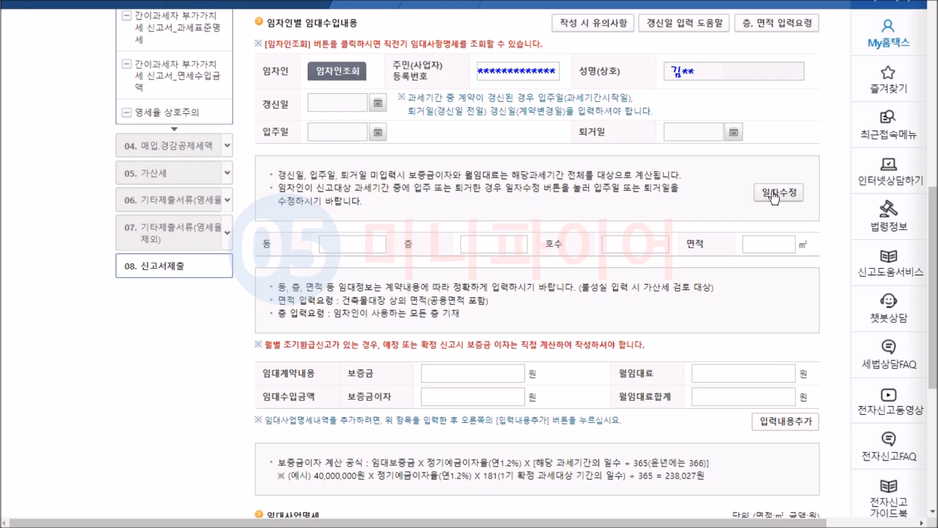
pyautogui.click(377, 132)
pyautogui.click(230, 170)
pyautogui.click(216, 386)
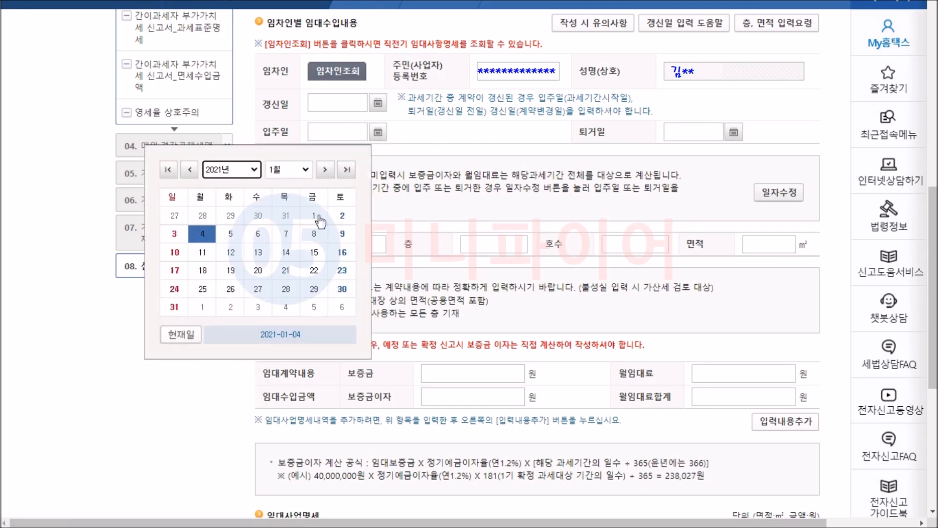
pyautogui.click(313, 216)
pyautogui.click(733, 132)
pyautogui.click(587, 169)
pyautogui.click(574, 386)
pyautogui.click(644, 169)
pyautogui.click(669, 289)
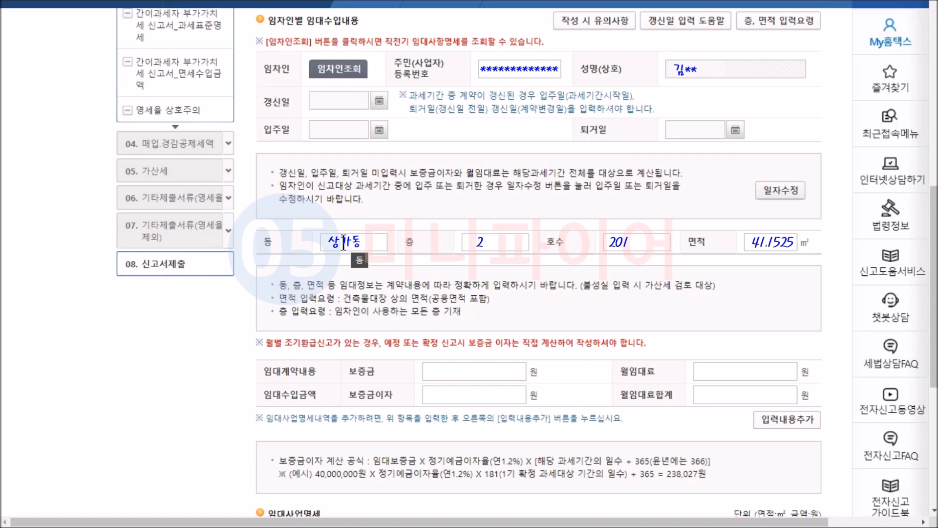
# Enter a deposit of 10,000,000, deposit interest of 120,000, monthly rent of 500,000 and a rent total of 6,000,000 won
pyautogui.write('10000000')
pyautogui.press('Tab')
pyautogui.write('120000')
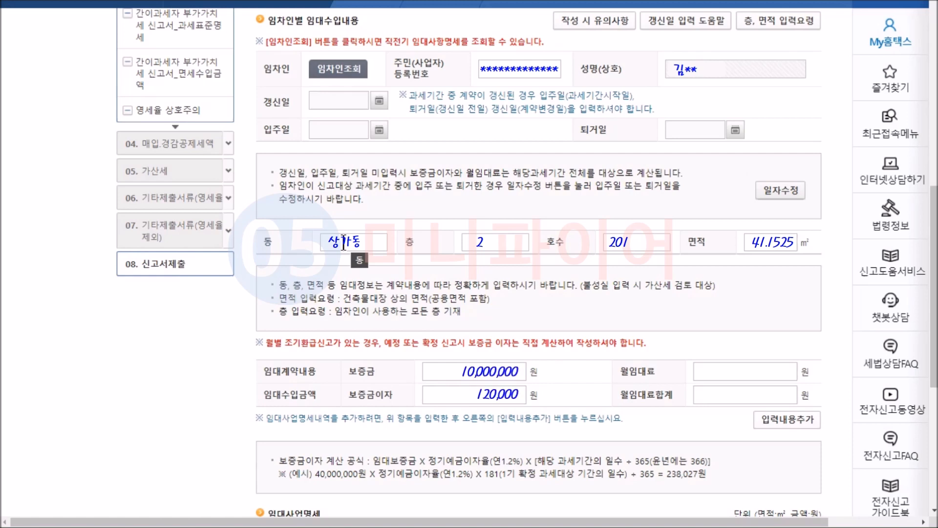
pyautogui.press('Tab')
pyautogui.write('500000')
pyautogui.press('Tab')
pyautogui.write('6000000')
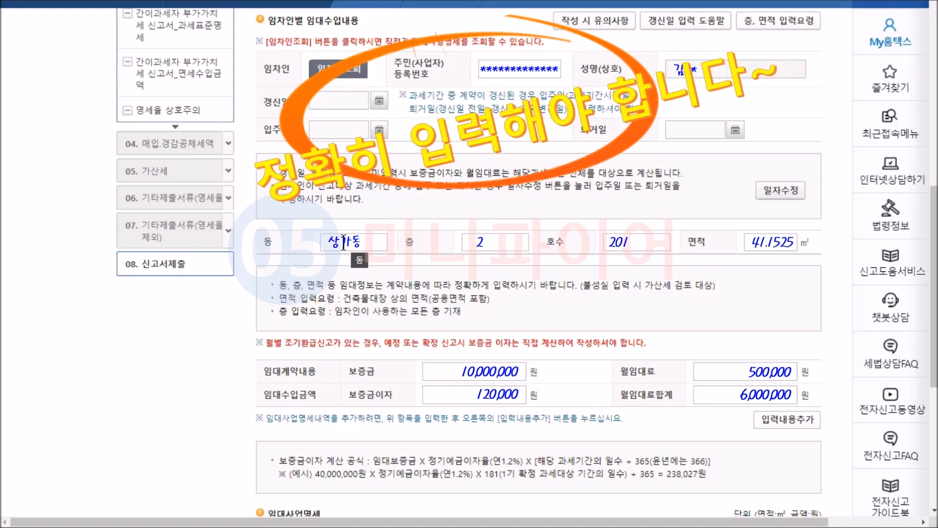
# Add the entered tenant to the rental business details (임대사업명세) and save the statement to continue
pyautogui.scroll(-4, 344, 242)
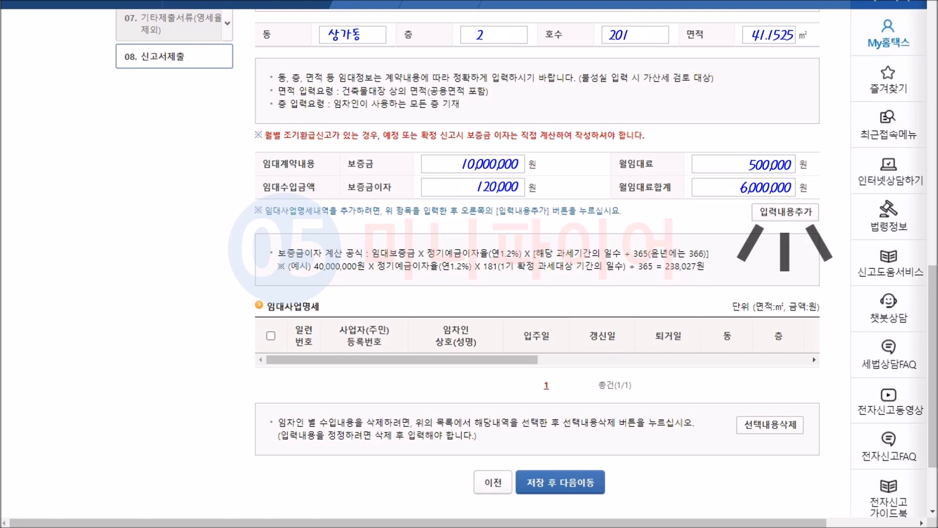
pyautogui.click(786, 212)
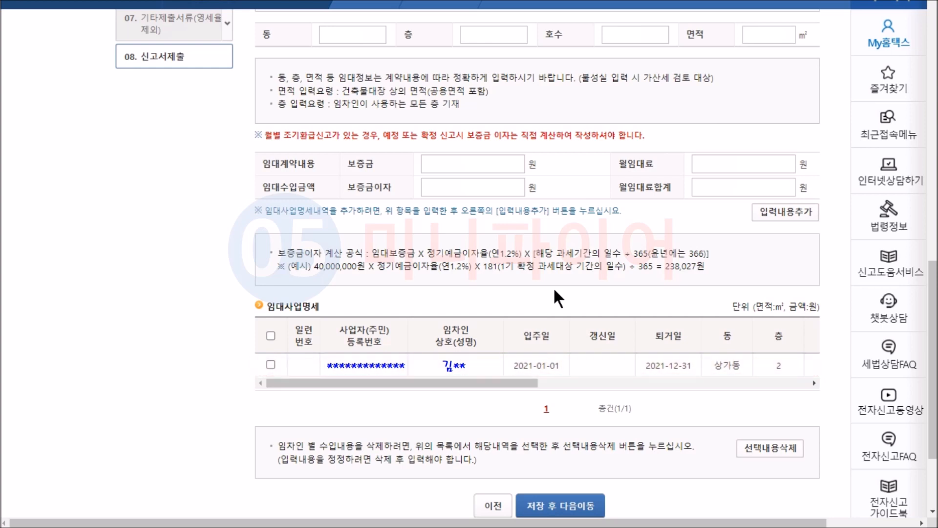
pyautogui.moveTo(408, 381)
pyautogui.mouseDown()
pyautogui.moveTo(705, 377)
pyautogui.moveTo(418, 386)
pyautogui.mouseUp()
pyautogui.scroll(-1, 417, 386)
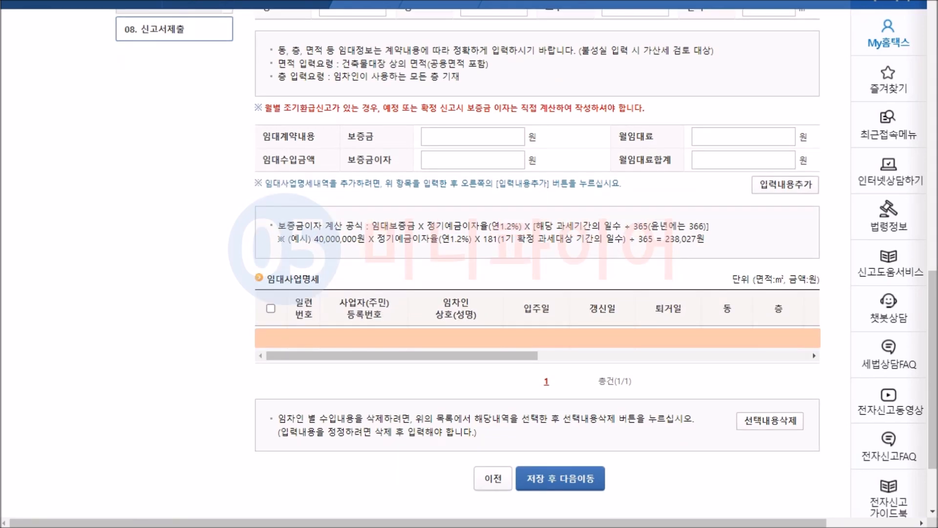
pyautogui.click(576, 485)
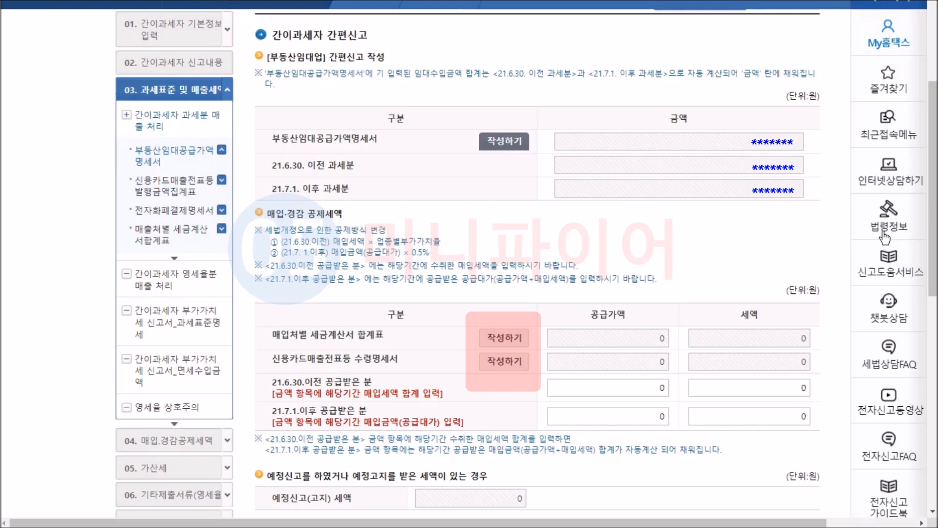
# Complete the simplified return with purchase and deduction amounts left at 0, and finalise the full tax return entries
pyautogui.scroll(-2, 756, 325)
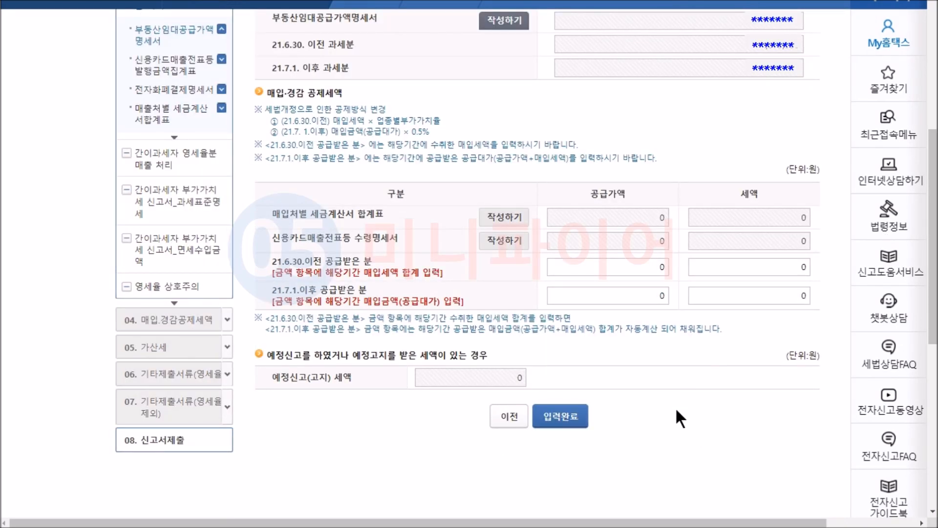
pyautogui.click(557, 416)
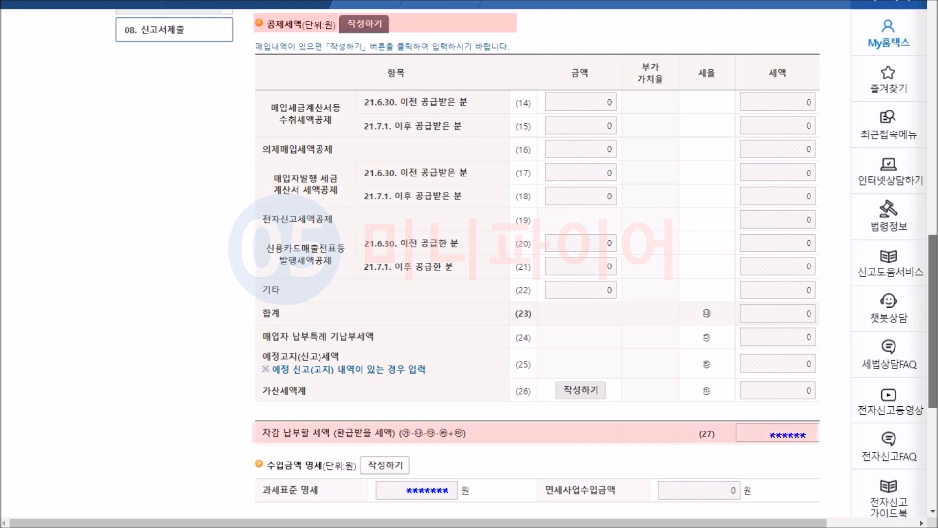
pyautogui.scroll(-5, 720, 419)
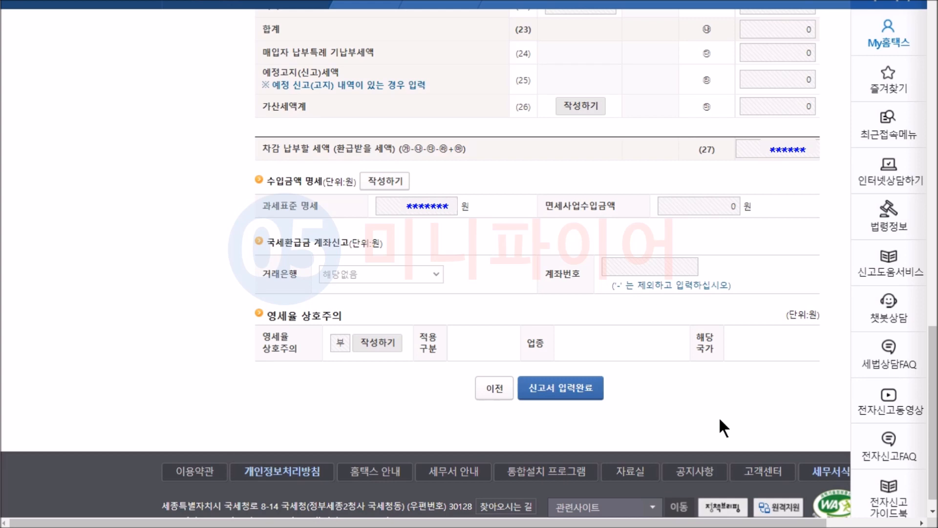
pyautogui.click(573, 393)
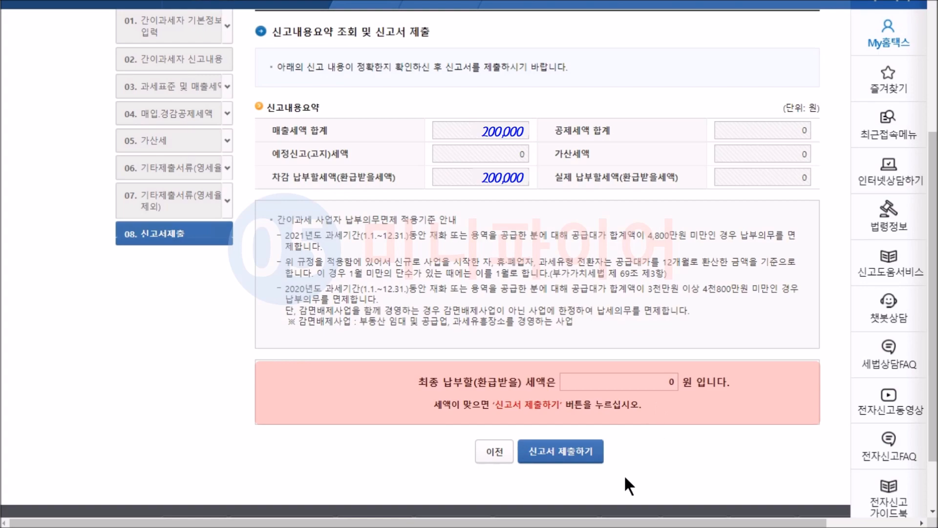
# Submit the VAT return from the filing summary and confirm the submission
pyautogui.click(562, 451)
pyautogui.press('Return')
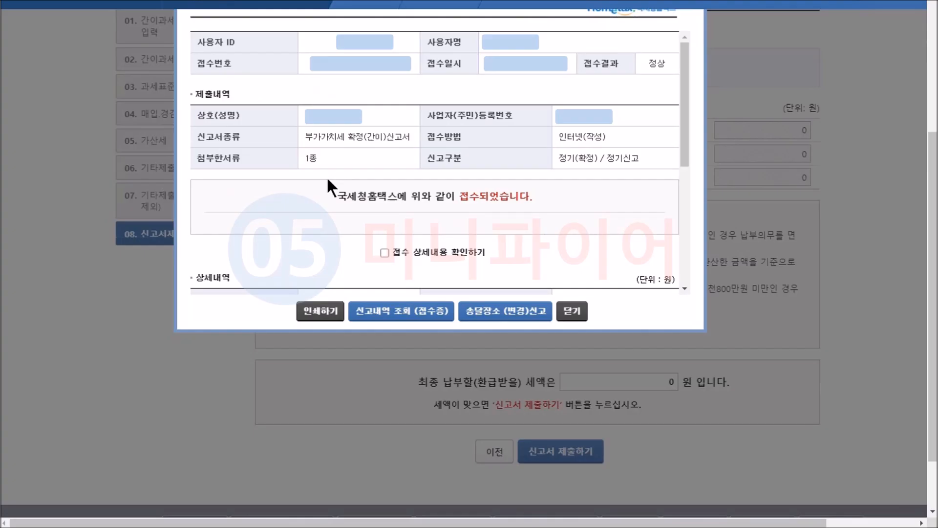